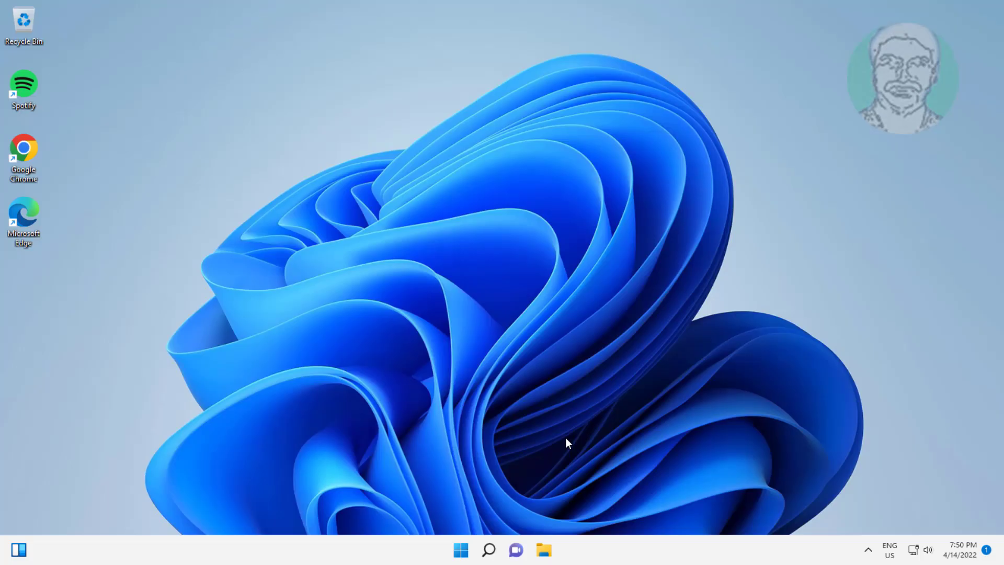
- Run the Playing Audio troubleshooter from Troubleshoot > Other troubleshooters, declining enhancements
click(461, 550)
click(653, 181)
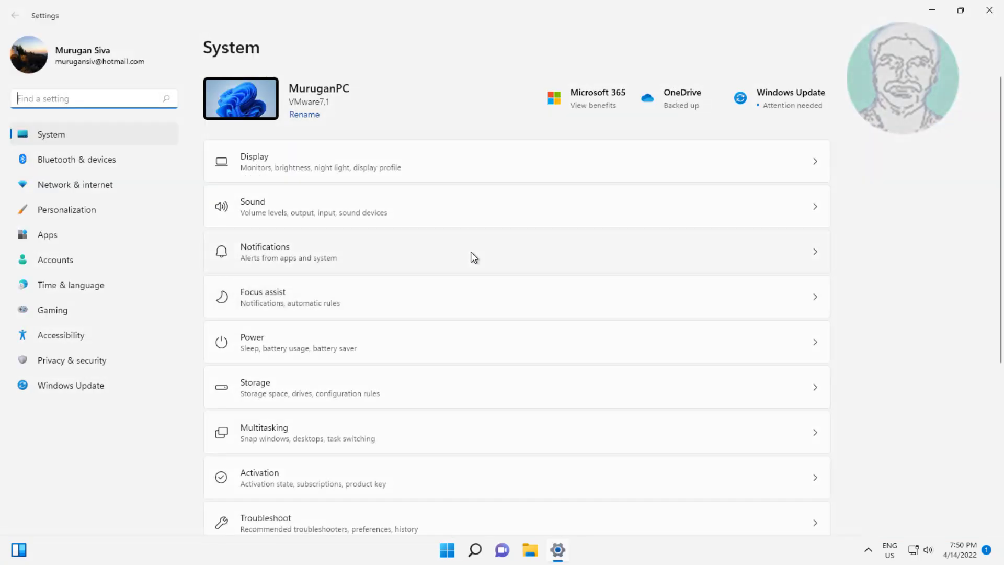
scroll(351, 392, down, 5)
click(329, 268)
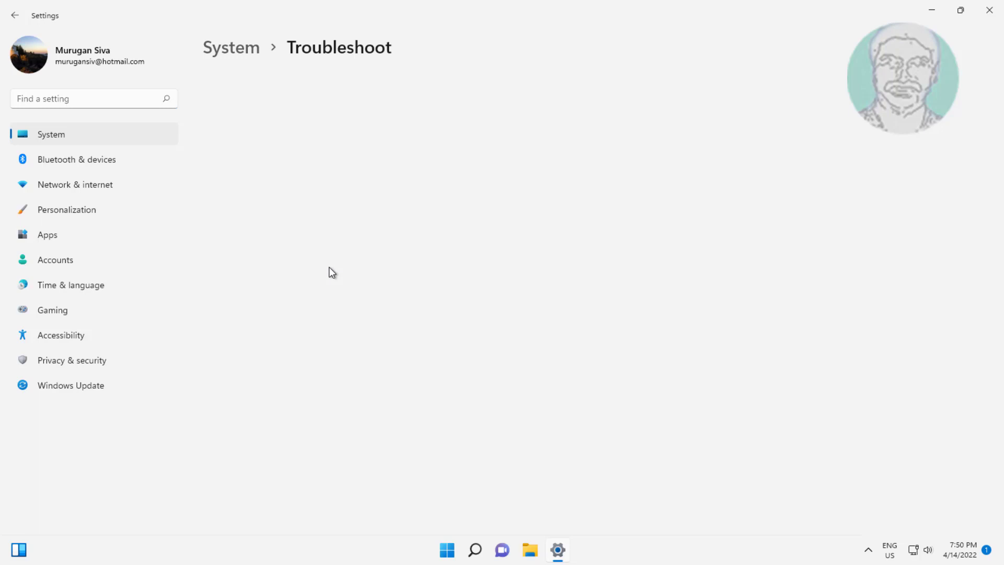
click(306, 215)
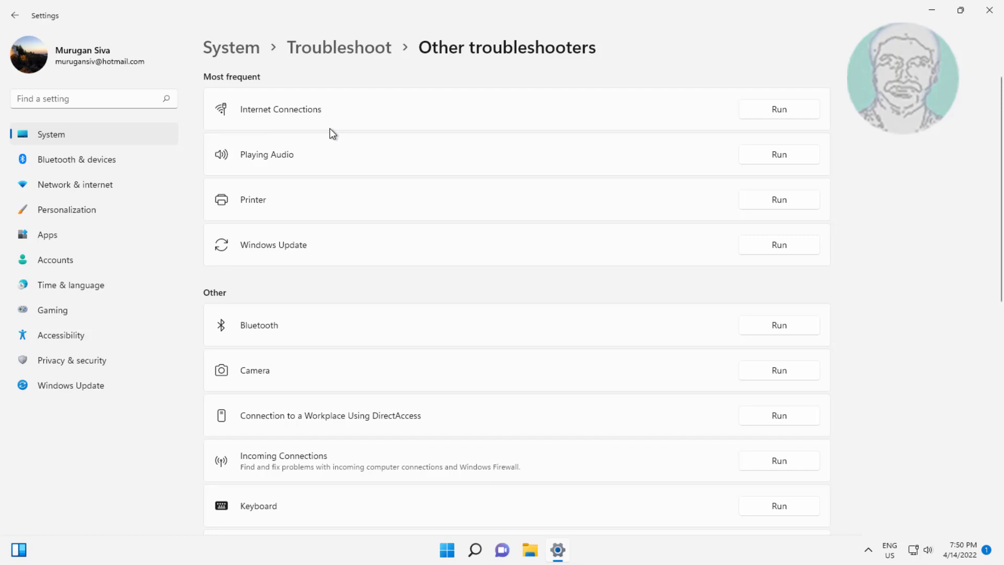
click(770, 156)
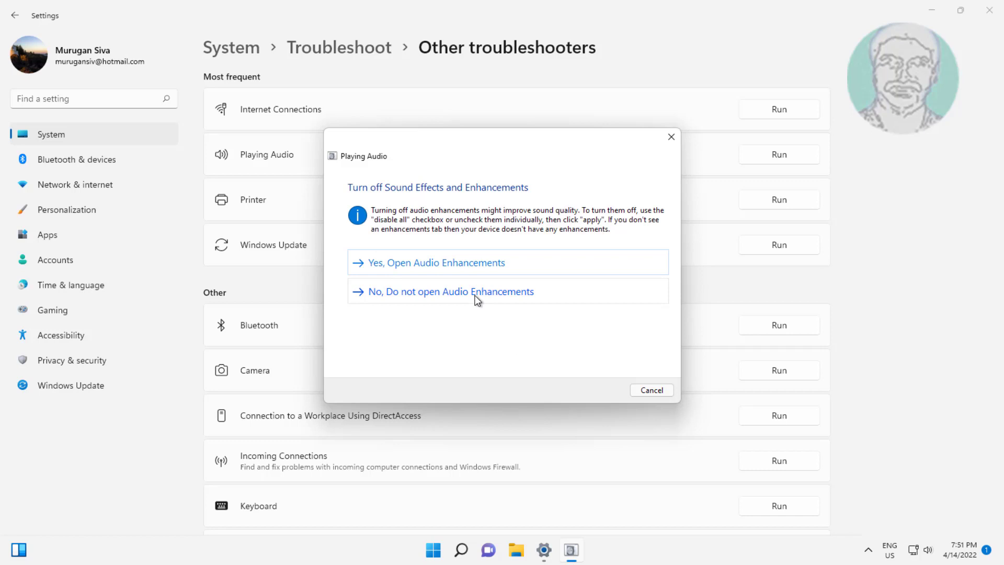
click(475, 294)
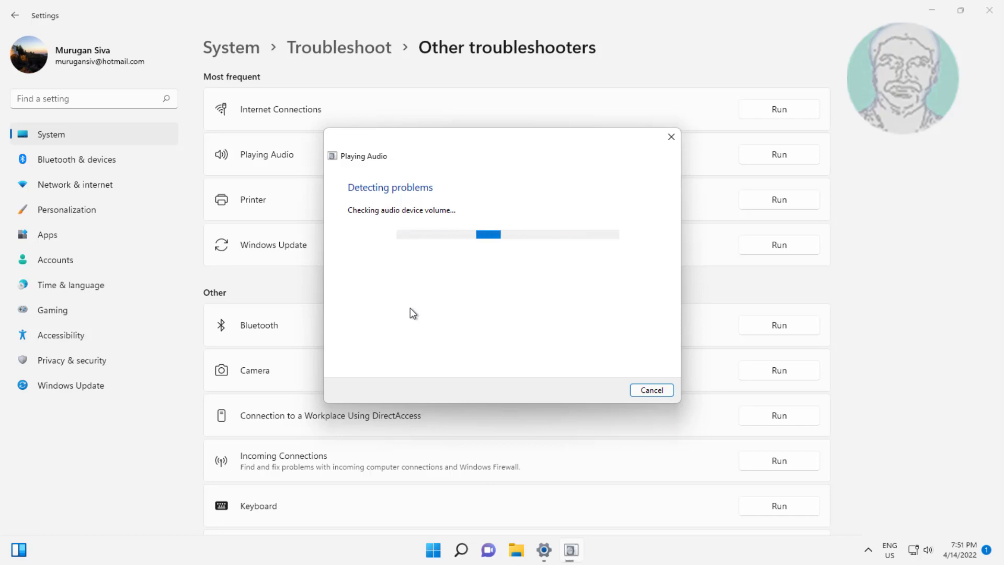
click(644, 392)
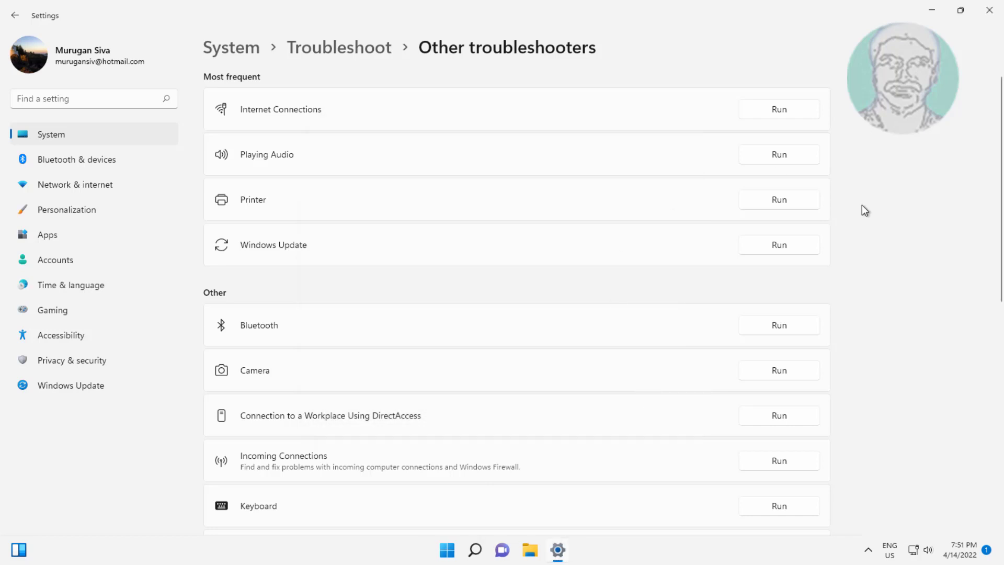
- Close Settings and start a Windows Search for the Services app
click(985, 16)
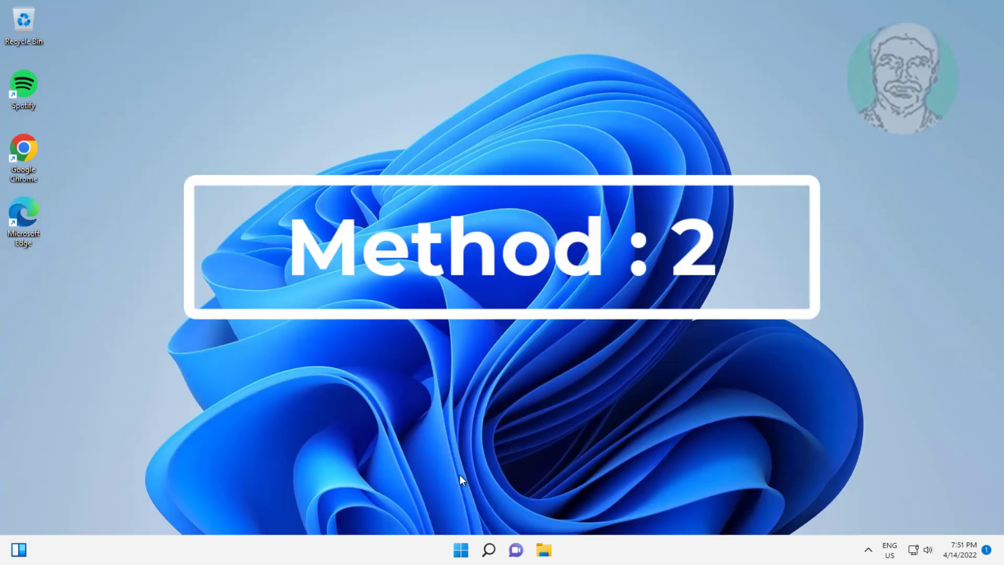
click(488, 549)
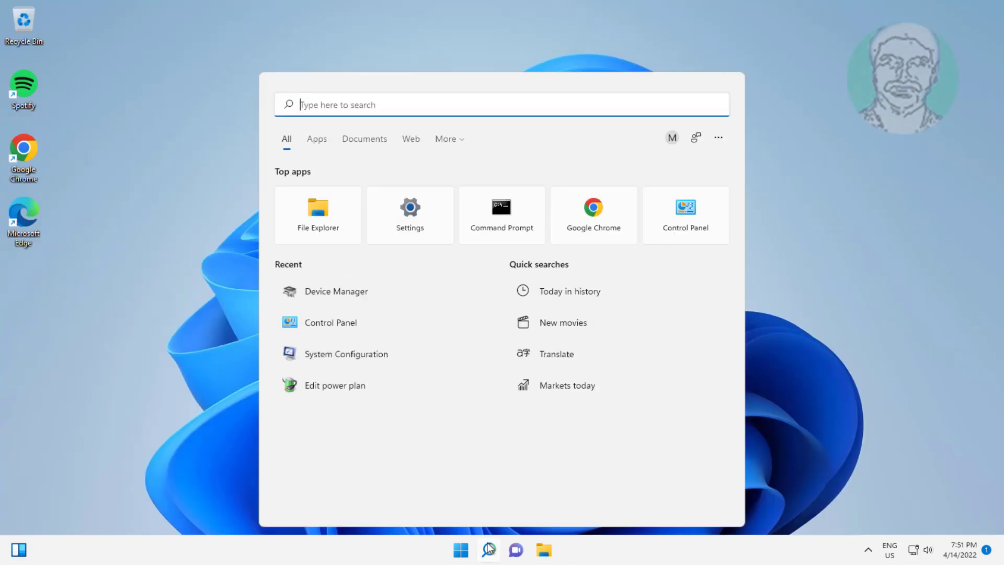
text(services)
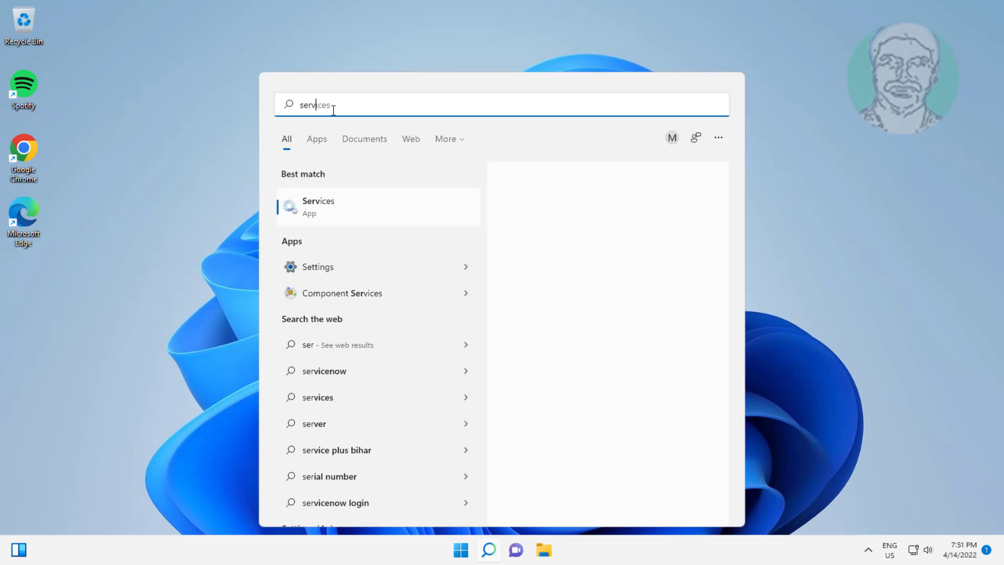
text(s)
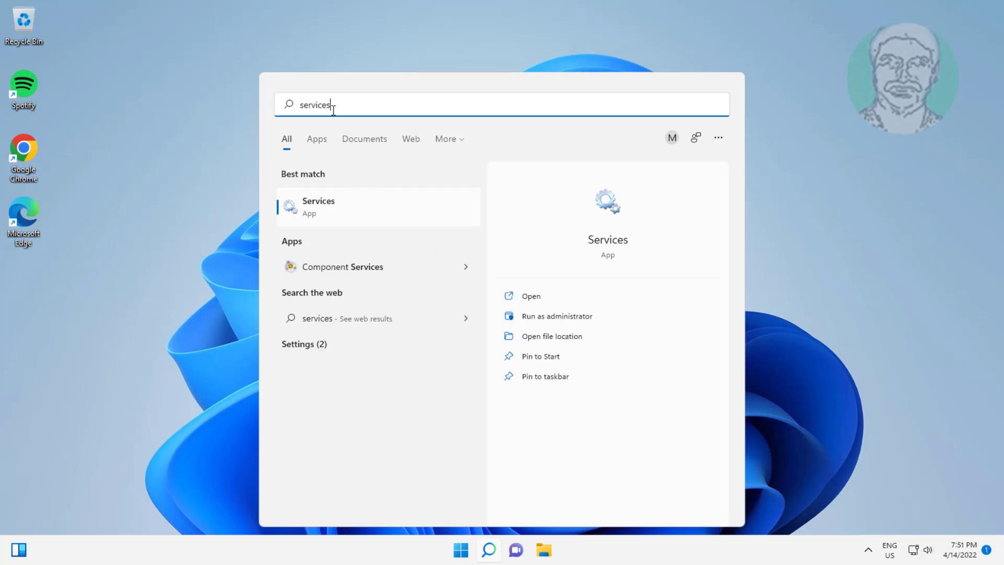
- Launch Services and open the Windows Audio service's properties
click(330, 202)
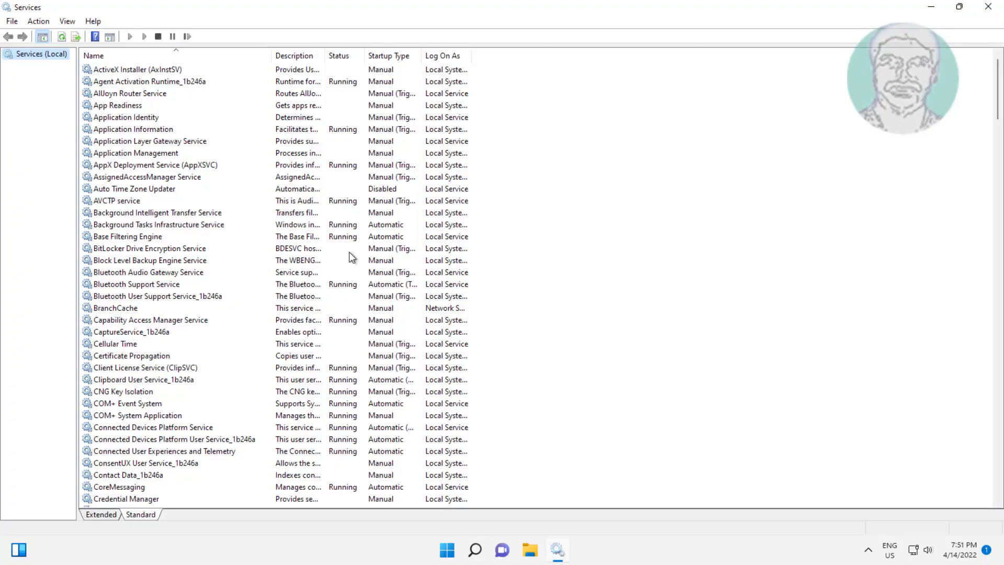
click(146, 265)
key(w)
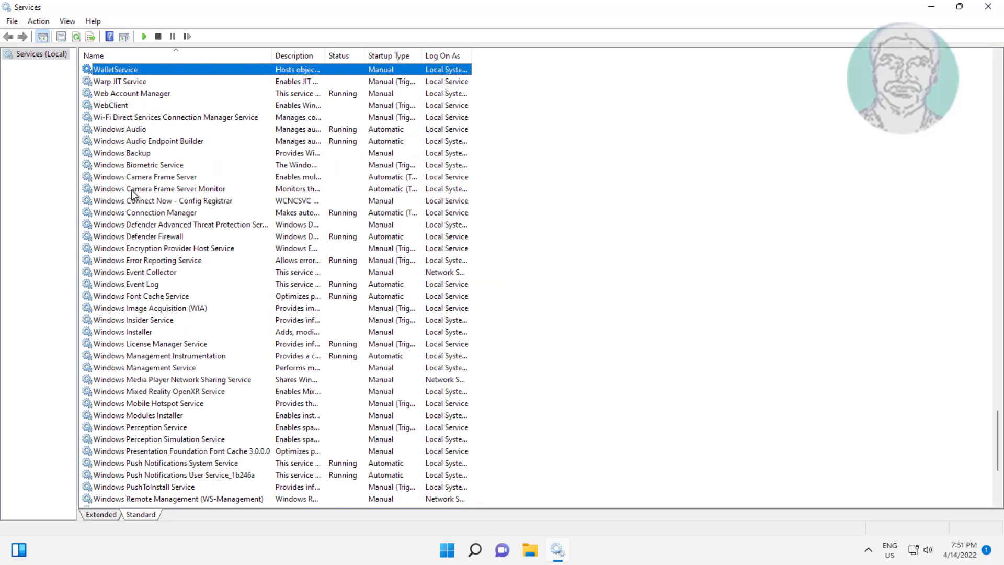
click(134, 127)
double_click(172, 132)
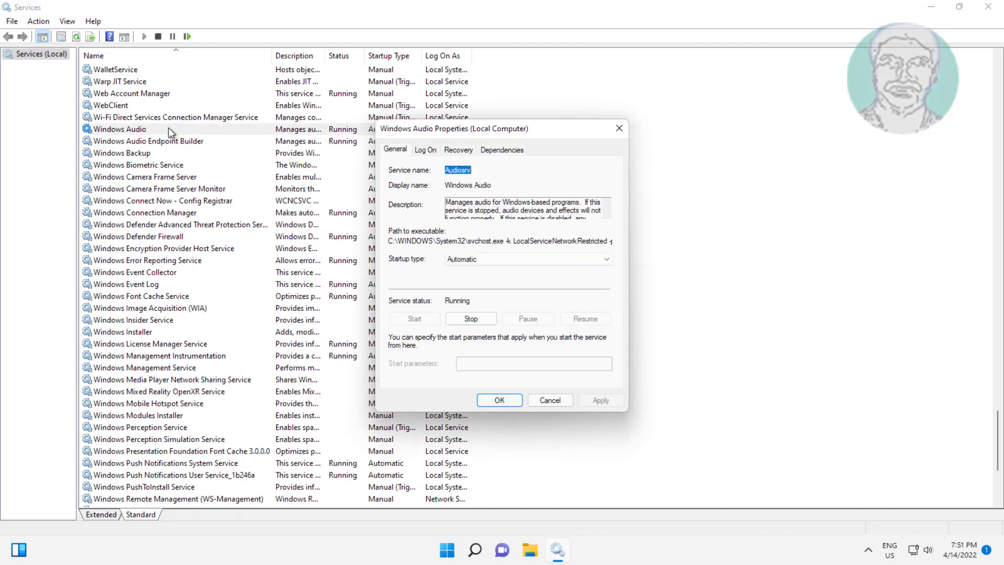
- Keep Windows Audio on Automatic startup, then restart it with its dependent service
click(468, 260)
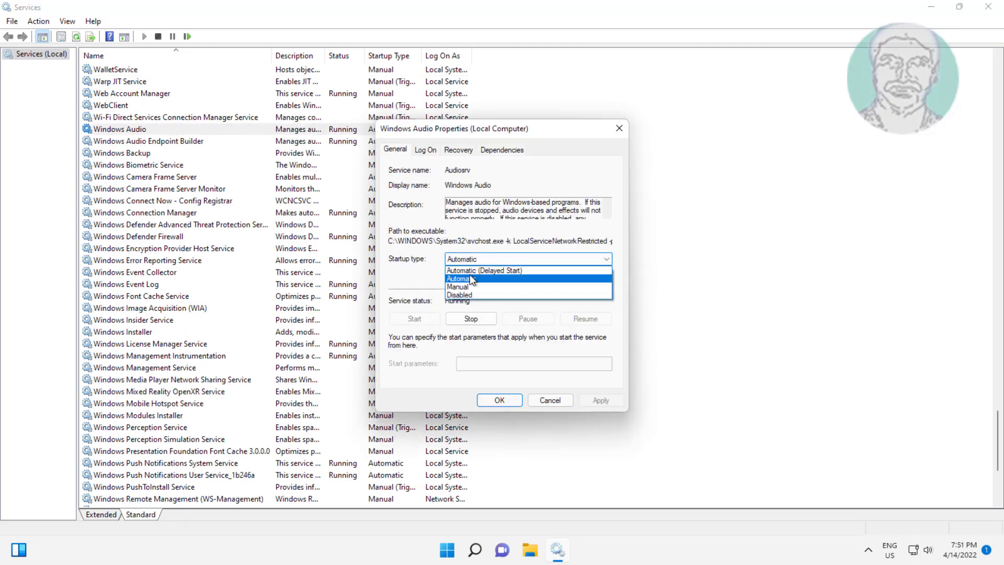
click(467, 277)
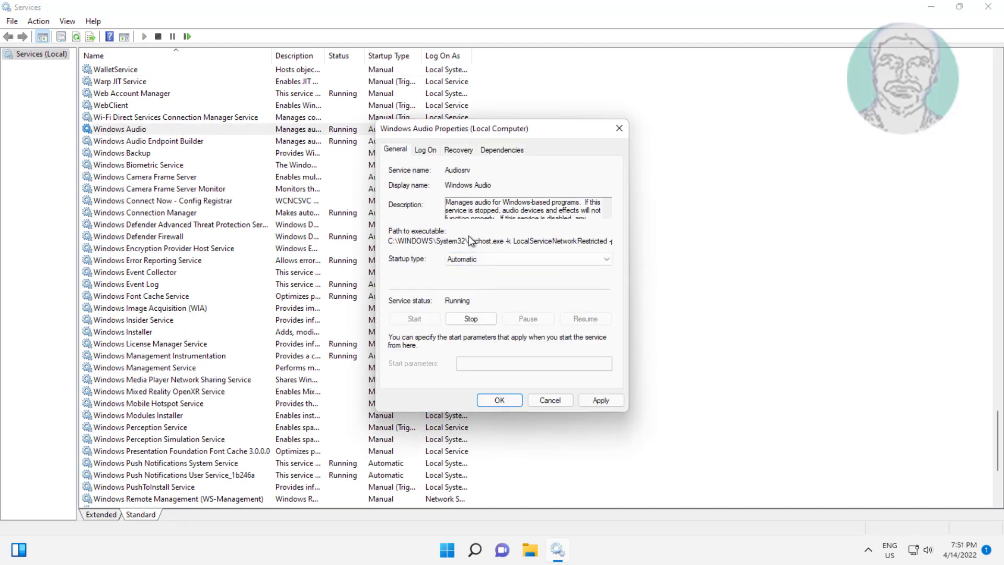
click(601, 400)
click(550, 401)
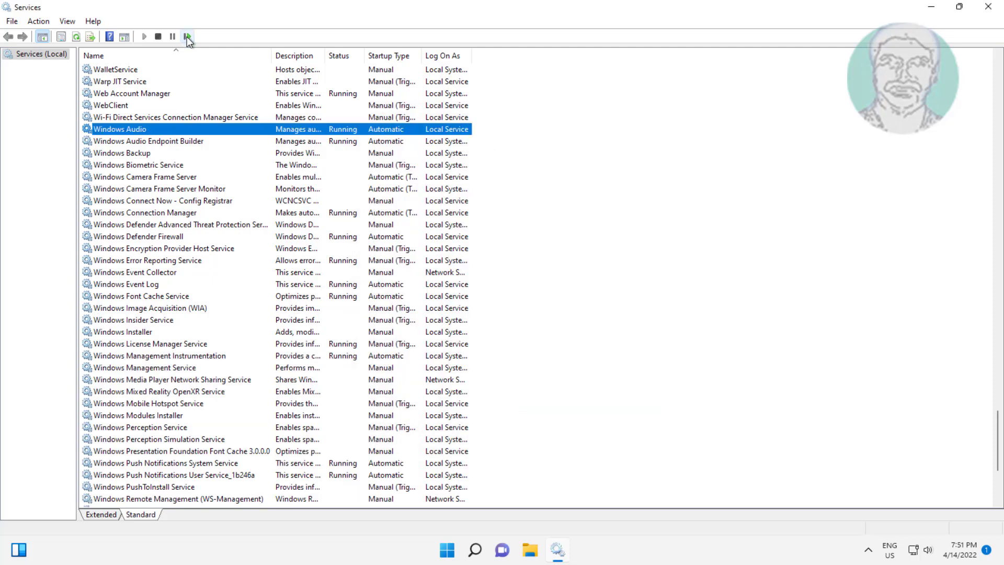
click(188, 37)
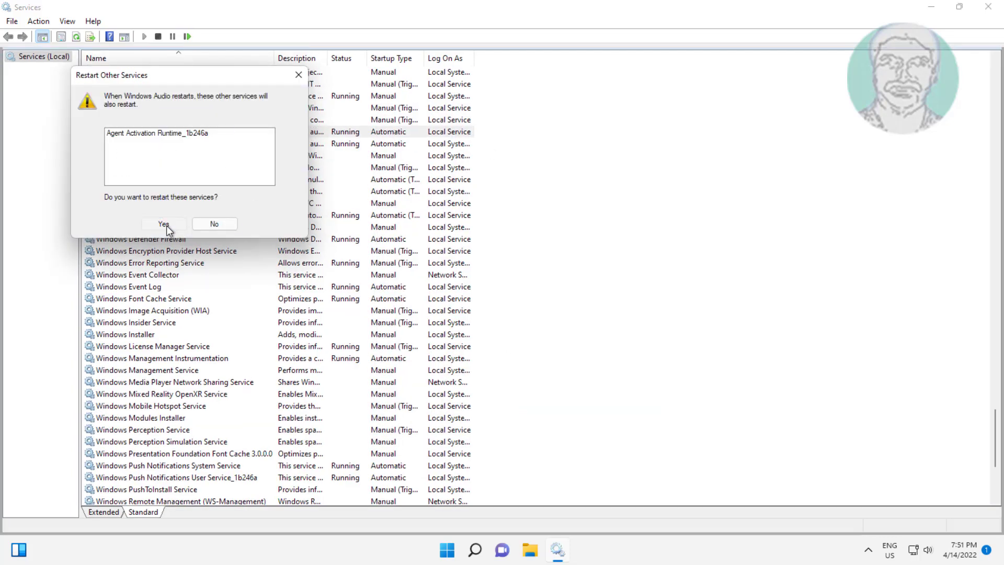
click(163, 221)
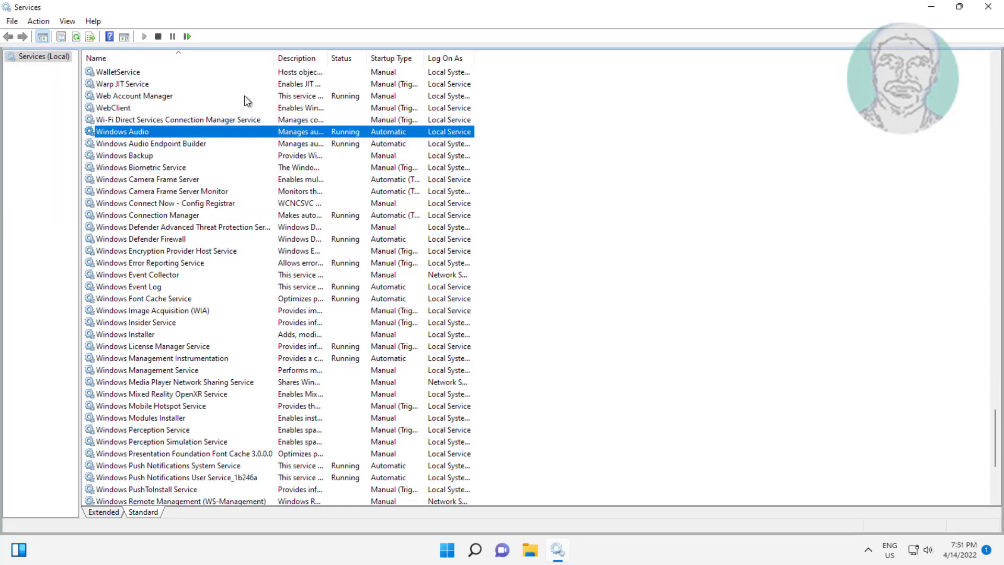
- Close Services and open Control Panel through Windows Search
click(987, 7)
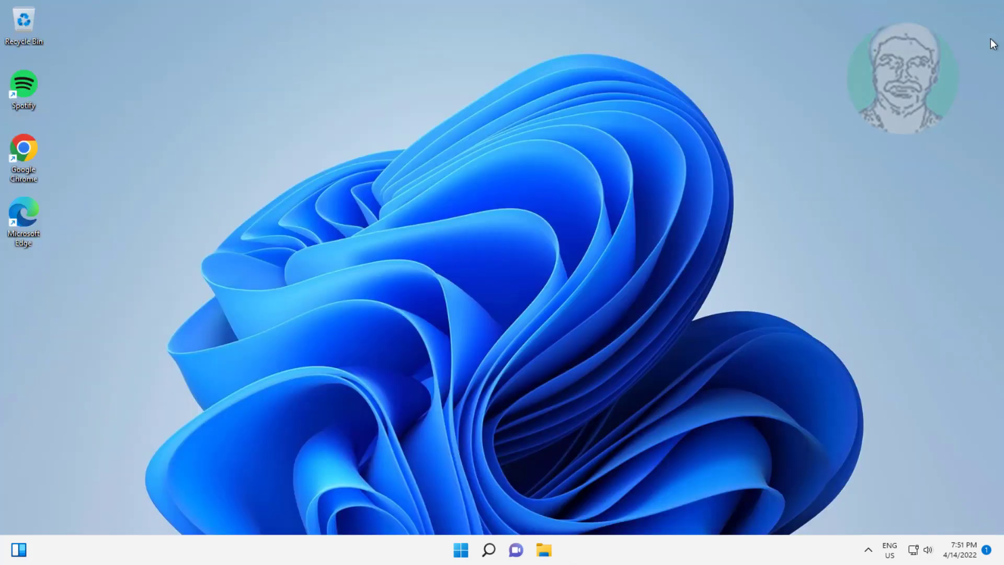
click(489, 549)
text(c)
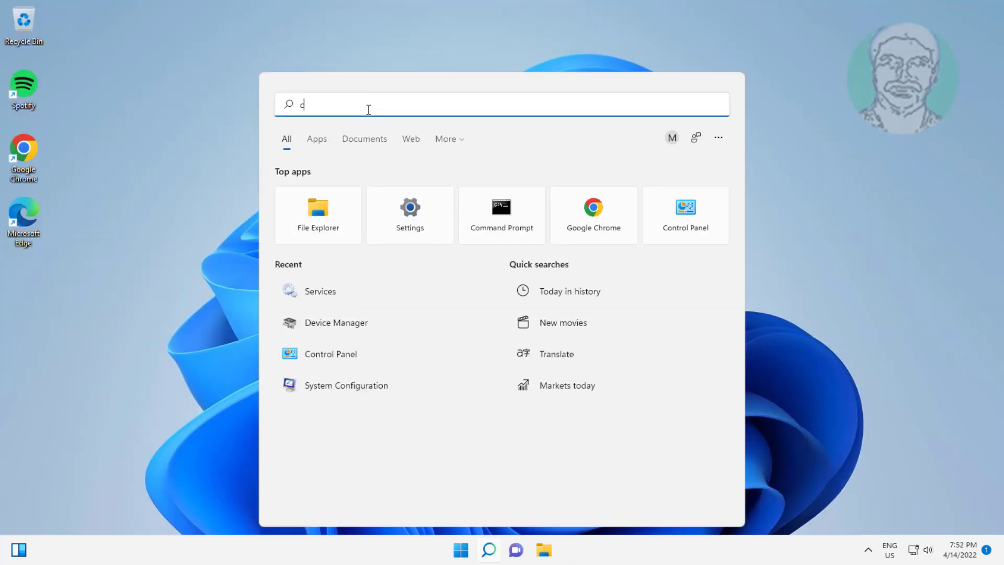
text(ontrol pane)
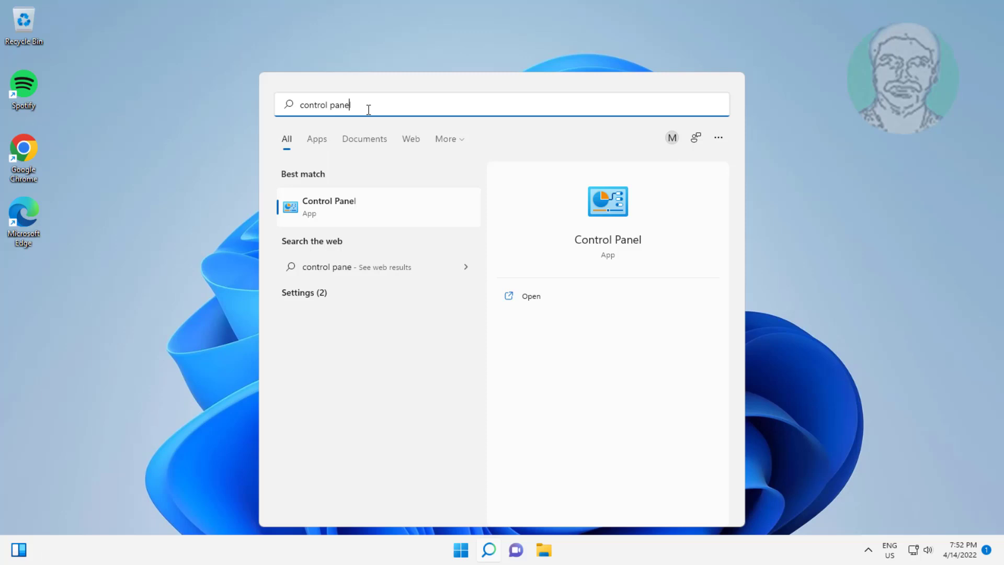
text(l)
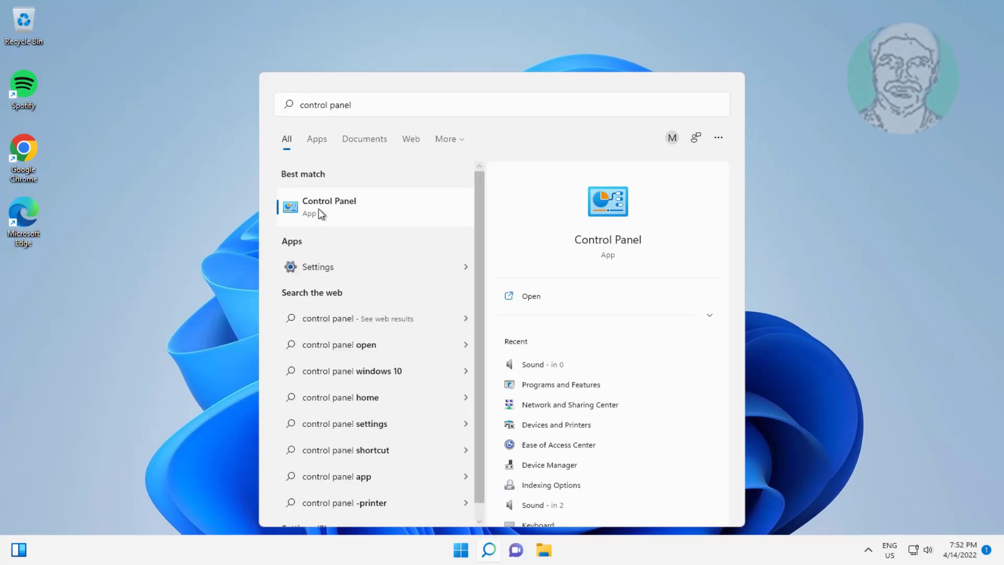
click(318, 209)
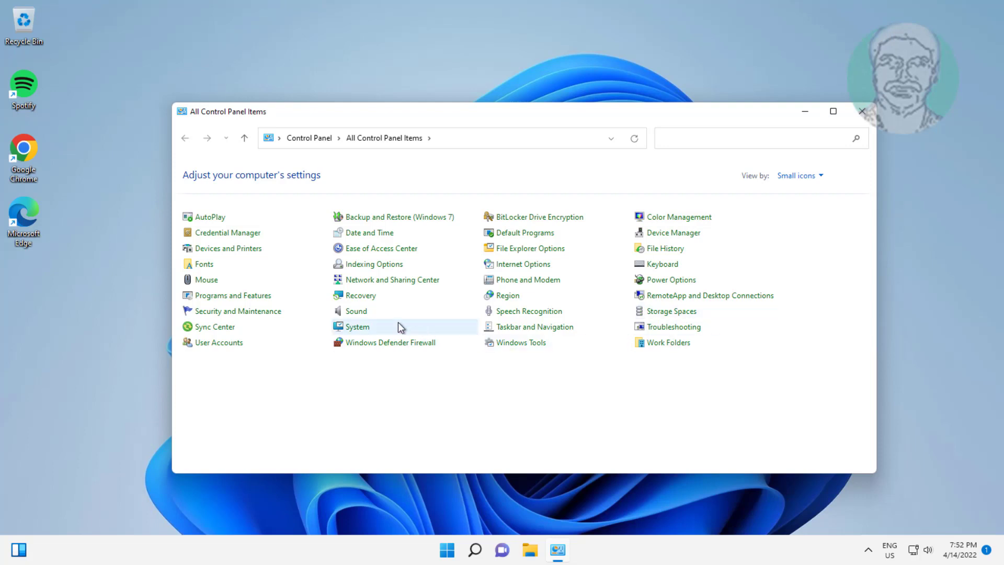
- Open Sound, toggle Show Disconnected Devices in the playback list, and select Speakers
click(361, 315)
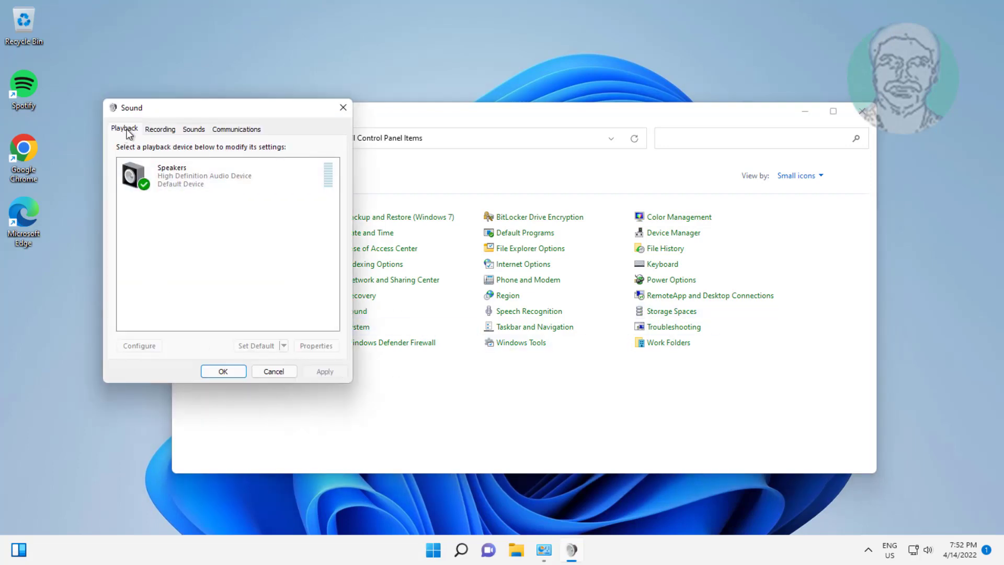
right_click(197, 220)
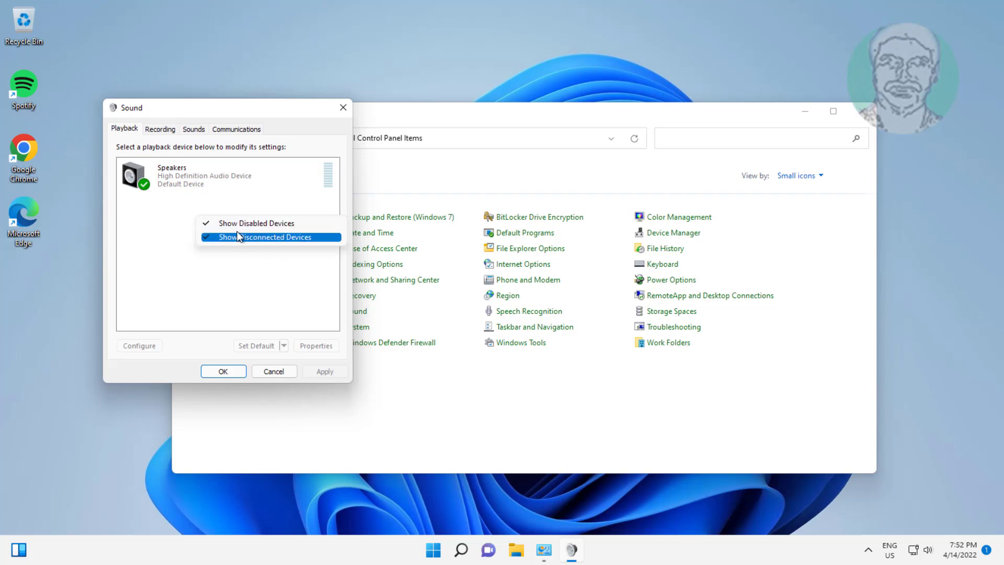
click(250, 280)
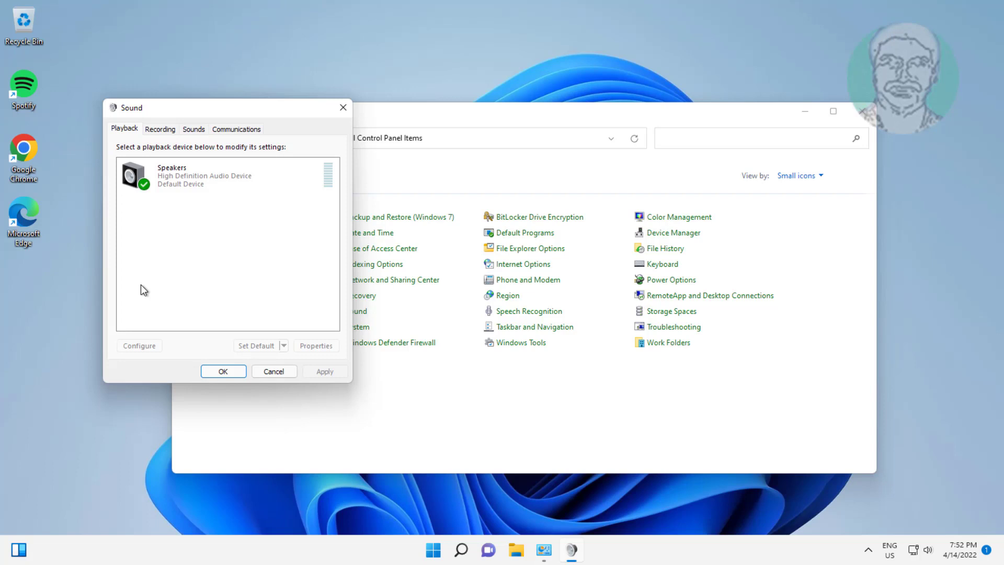
click(188, 179)
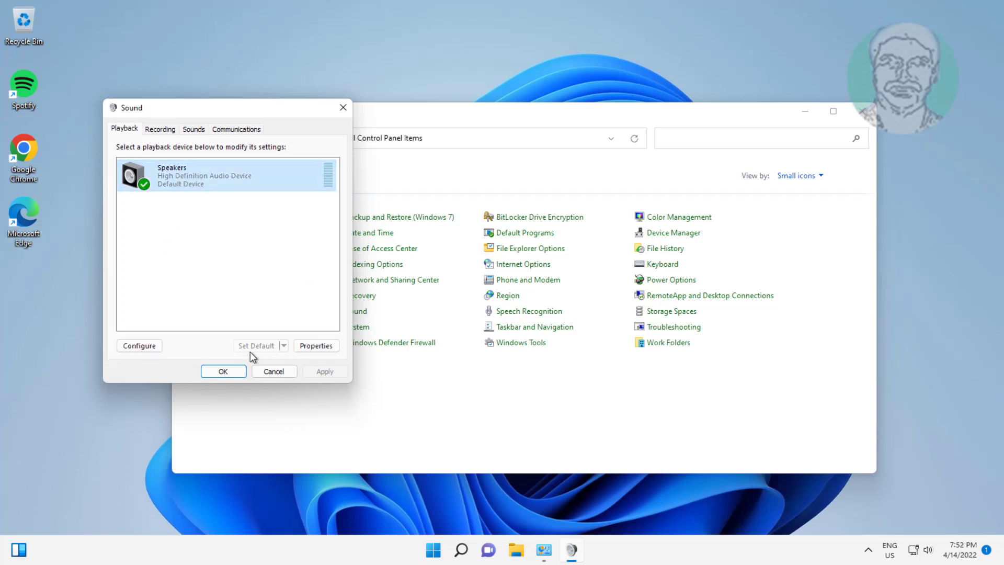
- Uncheck Disable all enhancements on the Speakers properties Enhancements tab
click(328, 349)
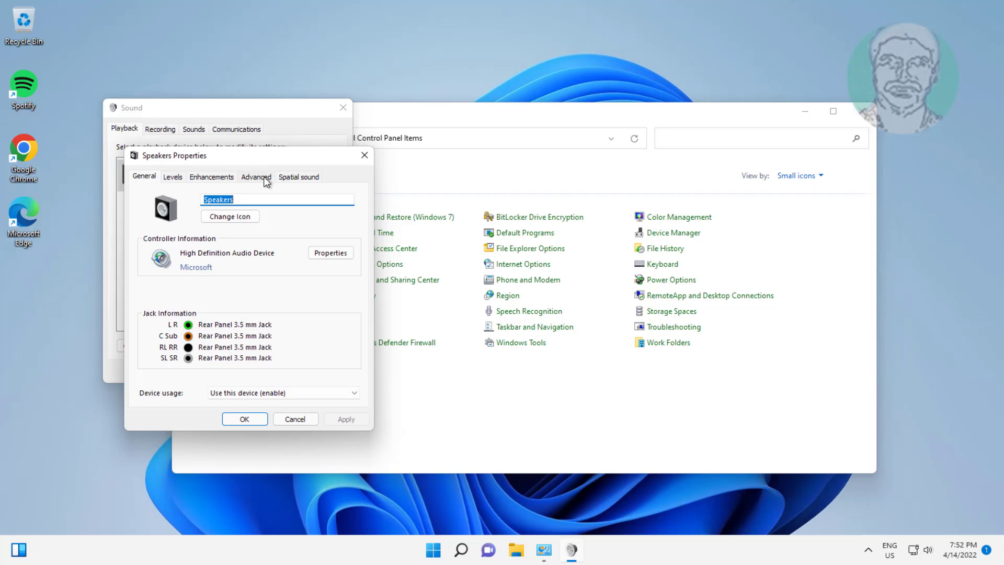
click(216, 177)
click(148, 230)
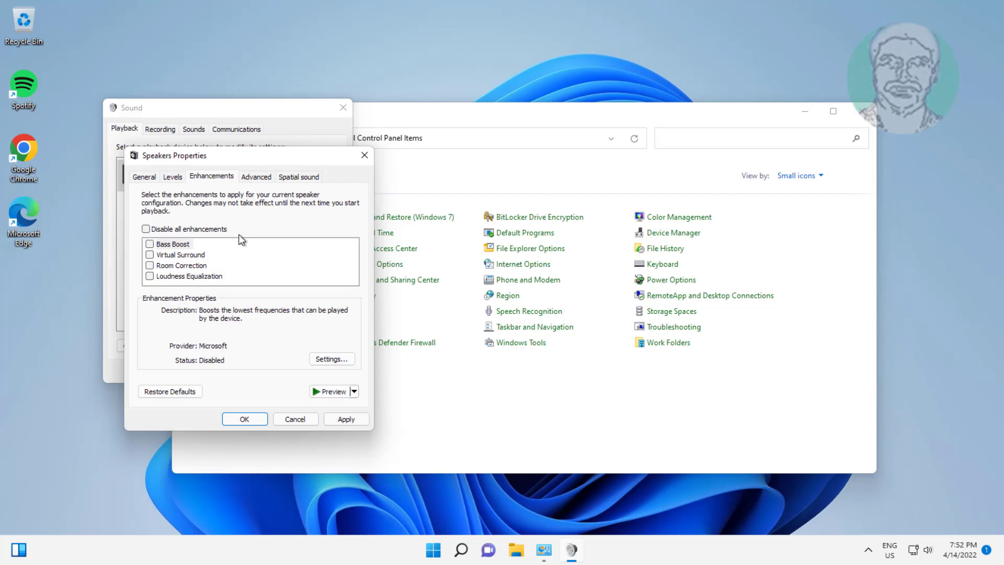
- Choose and test 16 bit, 96000 Hz as the speakers' default format
click(257, 178)
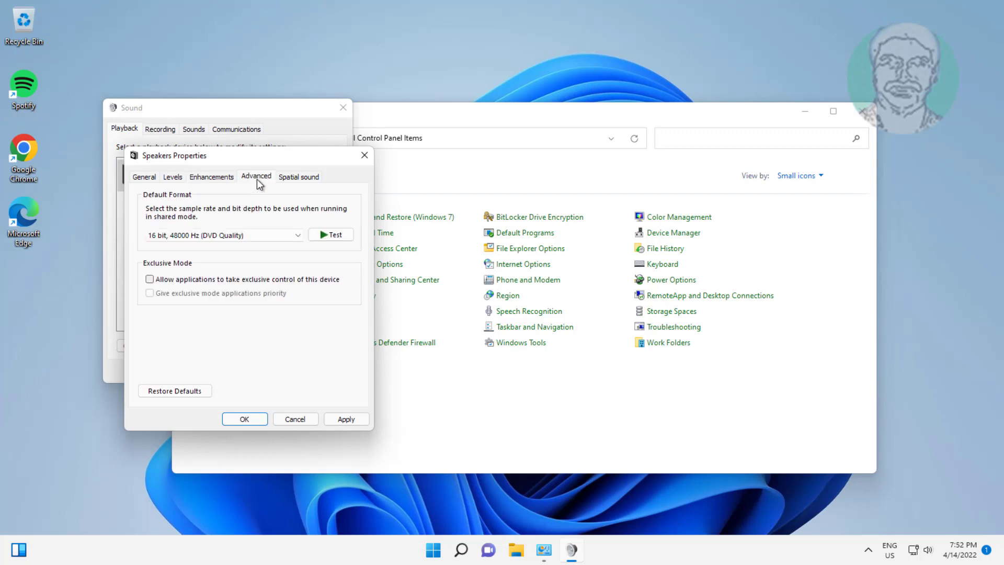
click(316, 233)
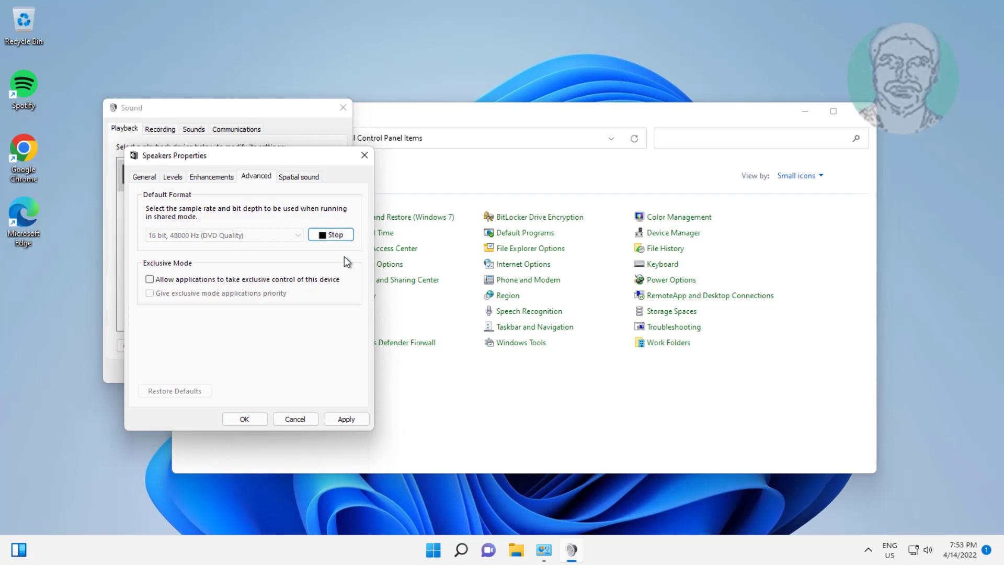
click(284, 235)
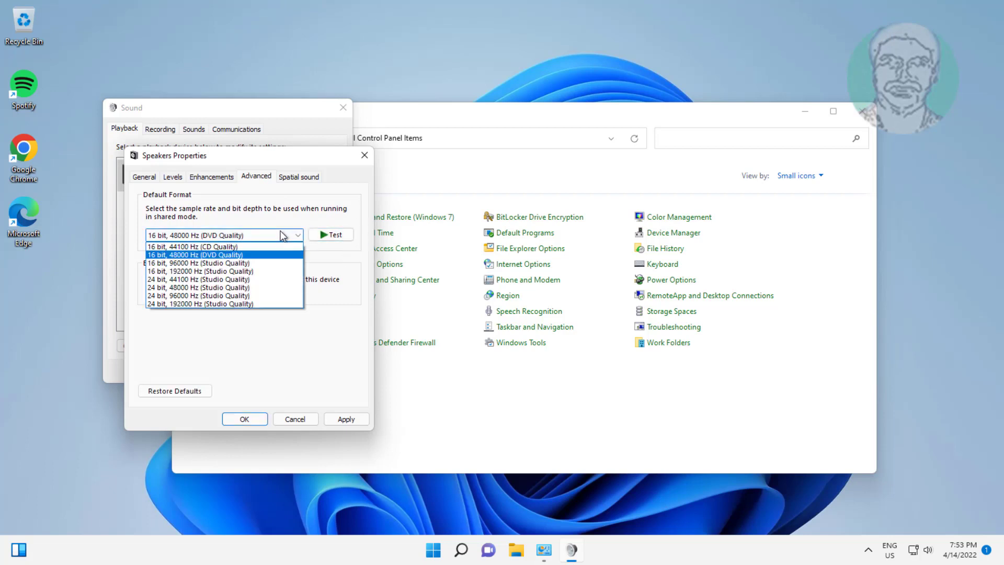
click(199, 264)
click(325, 234)
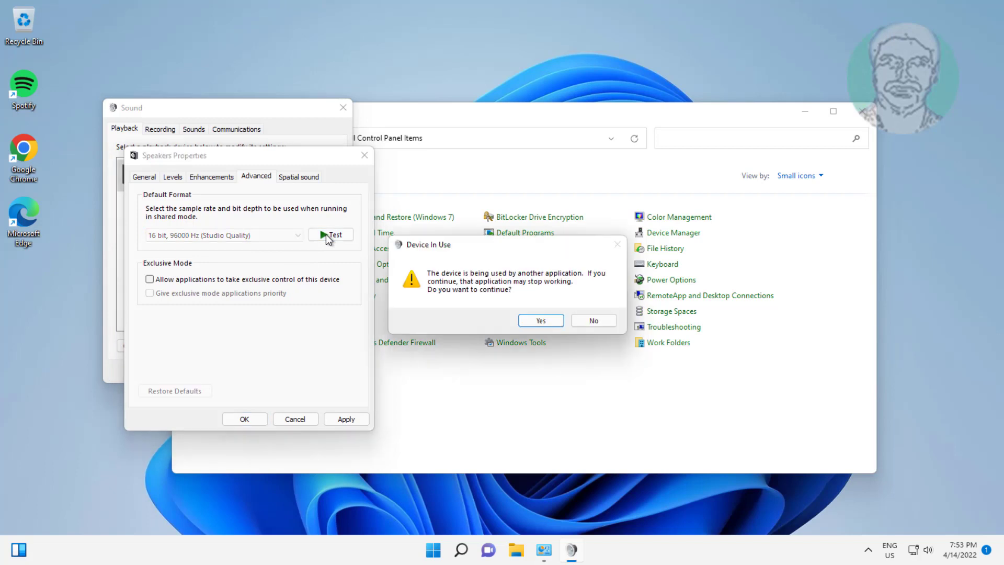
click(529, 318)
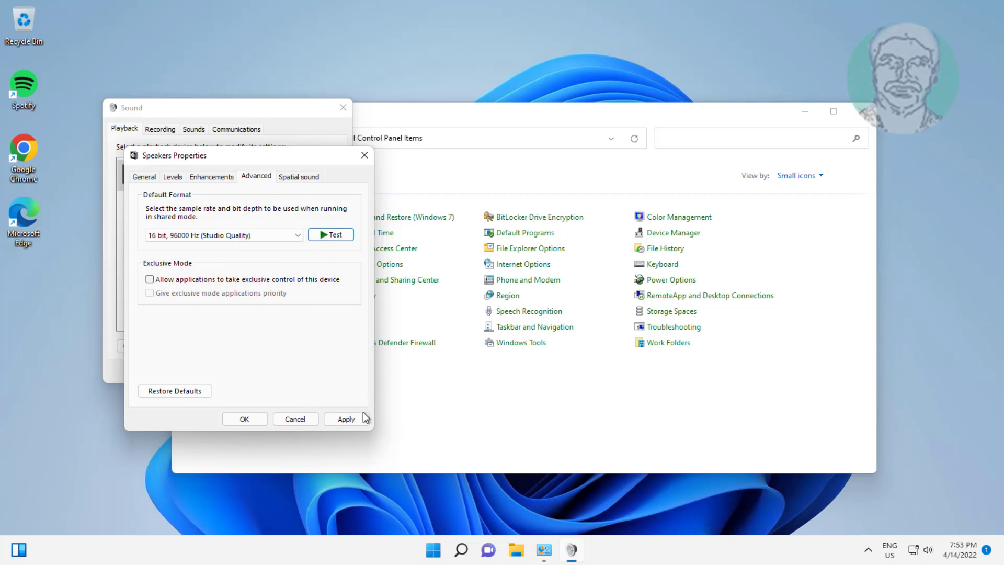
- Apply the new format and close Speakers Properties, Sound, and Control Panel
click(346, 419)
click(256, 419)
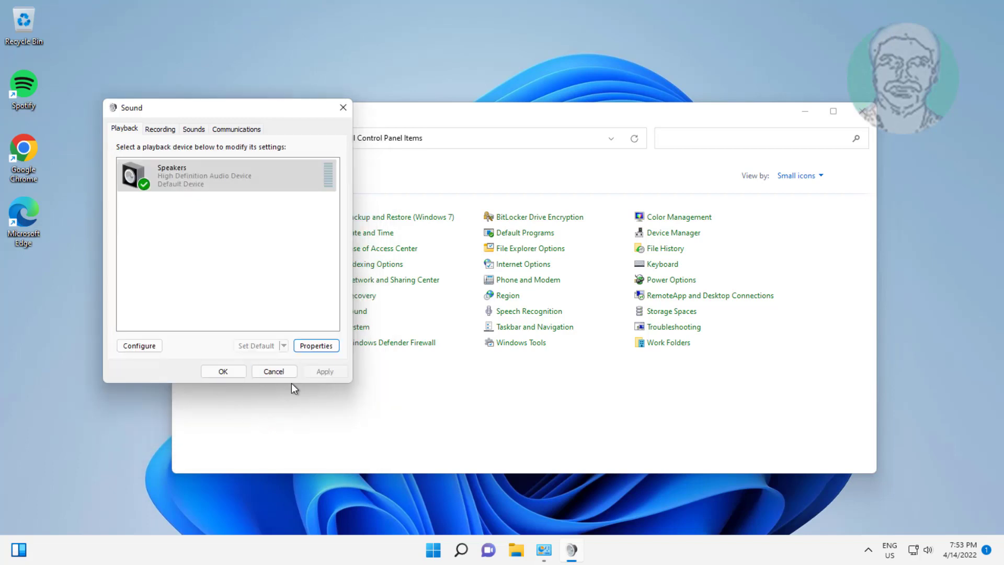
click(225, 373)
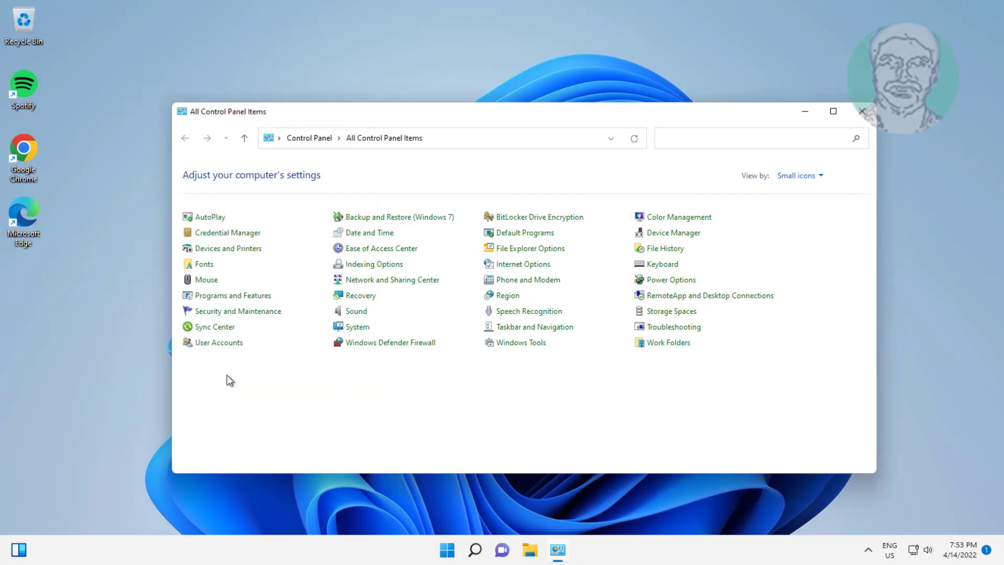
click(856, 116)
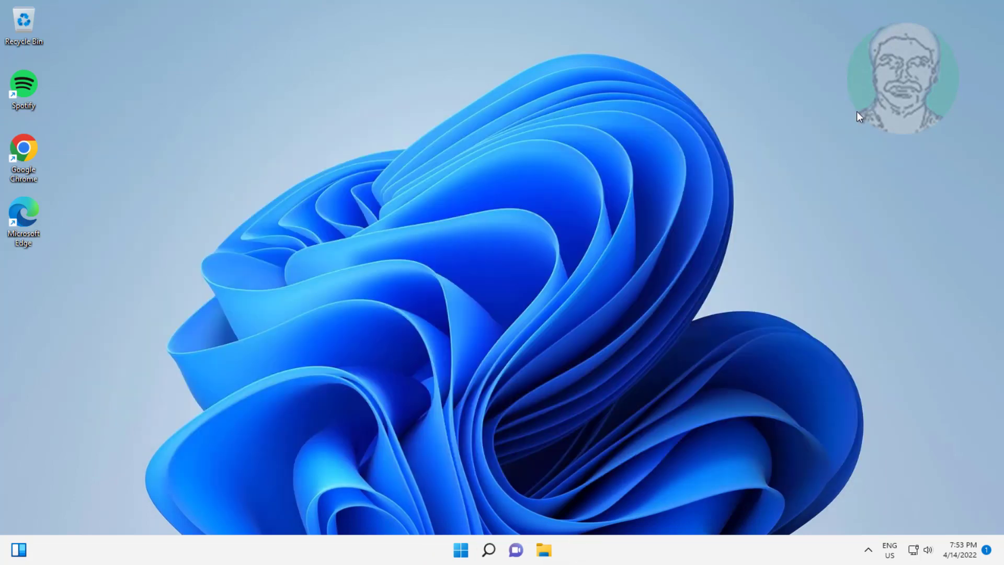
- Find Device Manager with Windows Search and open it
click(488, 549)
text(d)
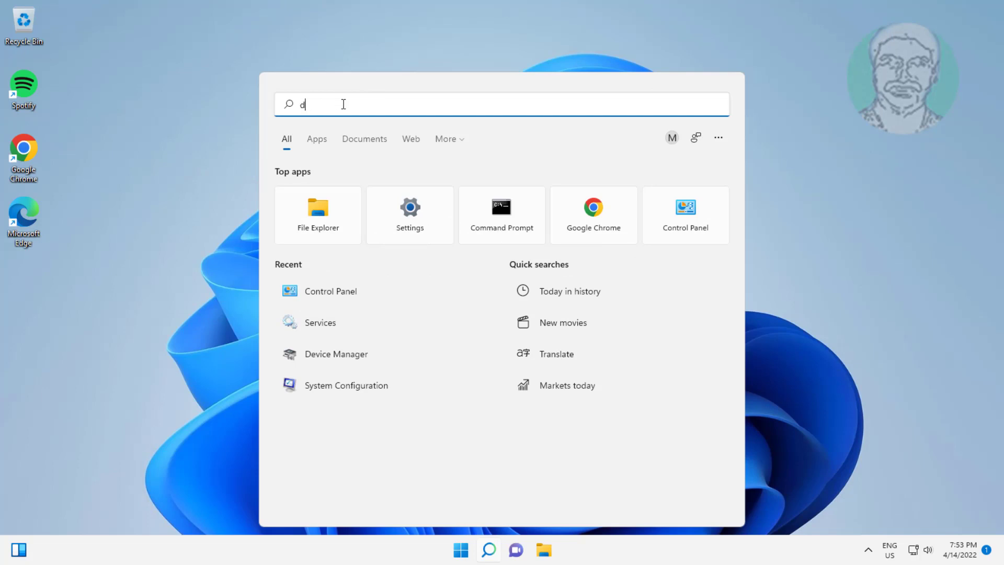
text(evice mana)
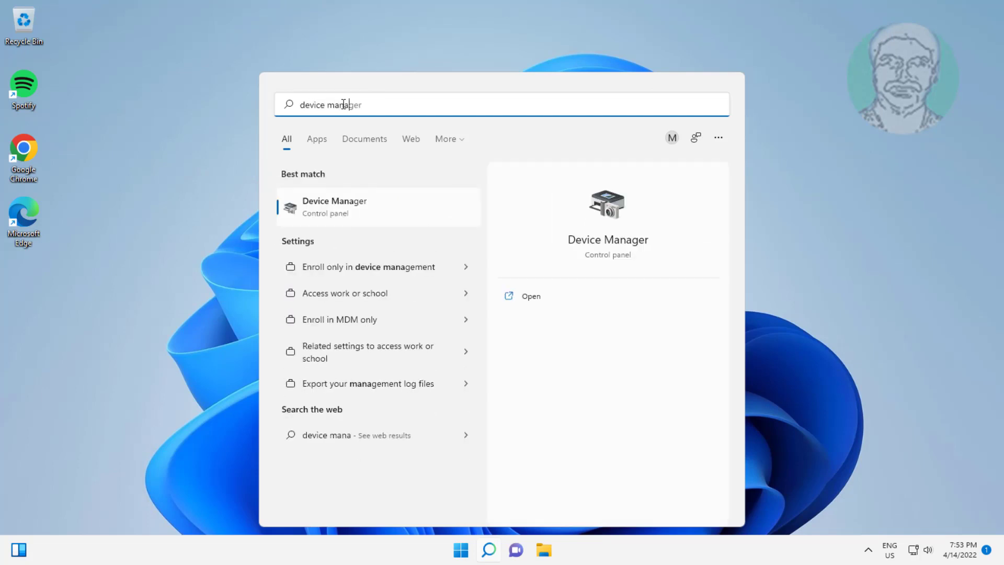
text(ger)
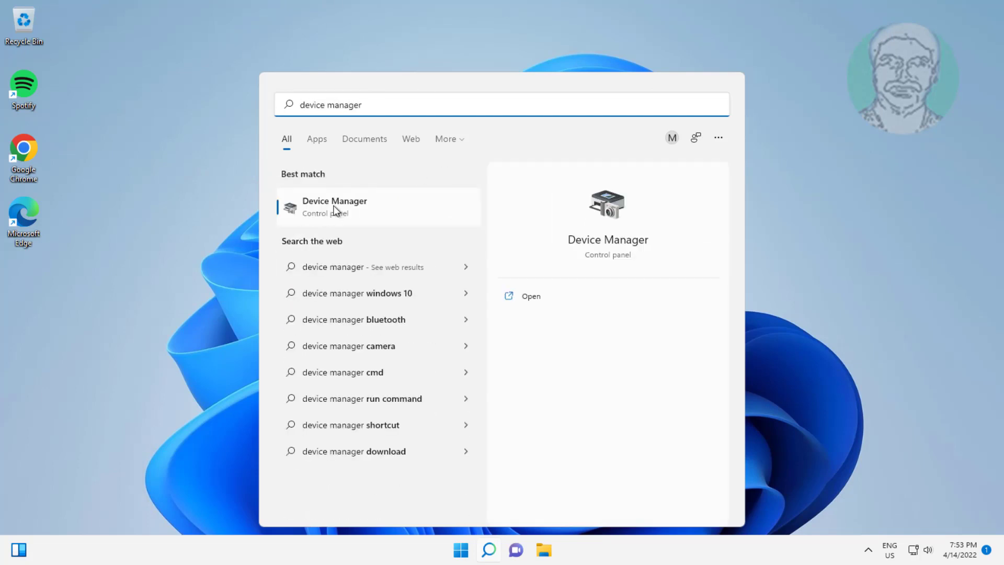
click(333, 205)
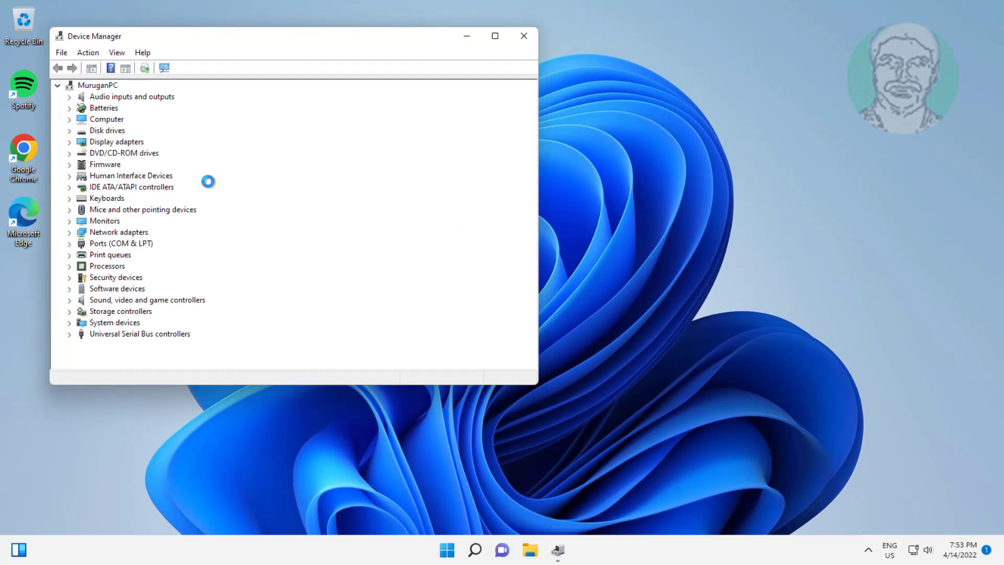
- Search automatically for an updated High Definition Audio Device driver under Sound, video and game controllers
click(201, 301)
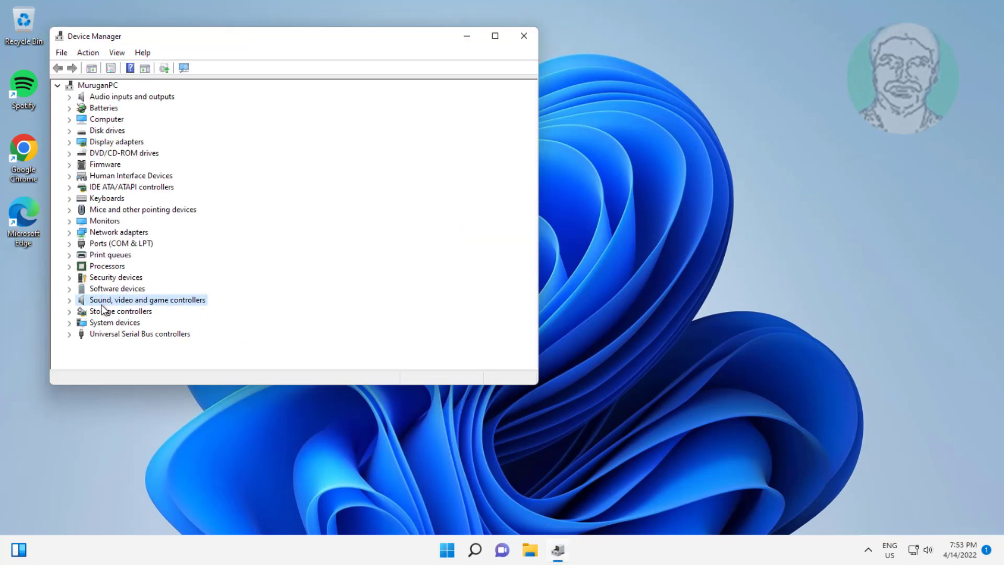
double_click(80, 302)
click(145, 312)
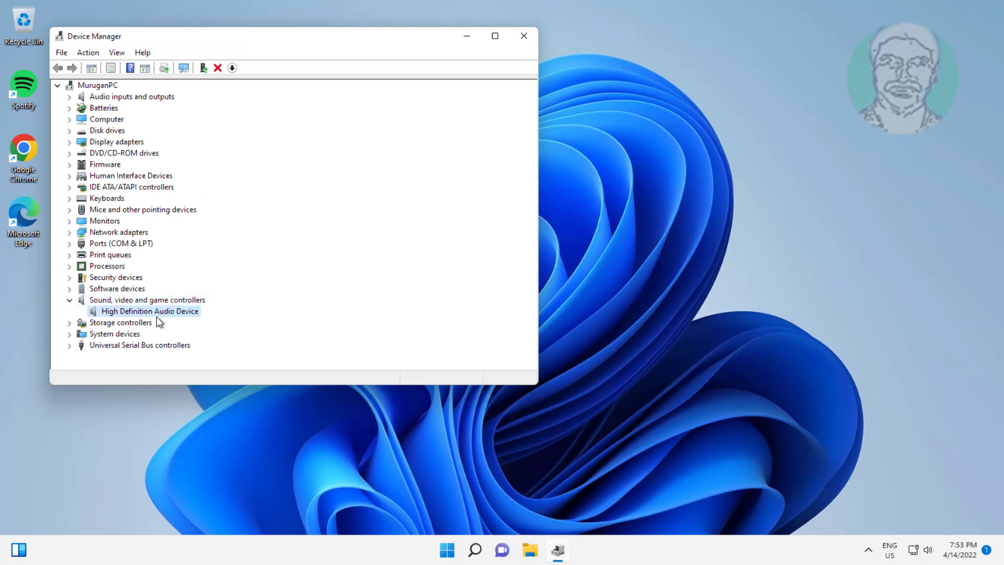
right_click(187, 313)
click(223, 323)
click(252, 191)
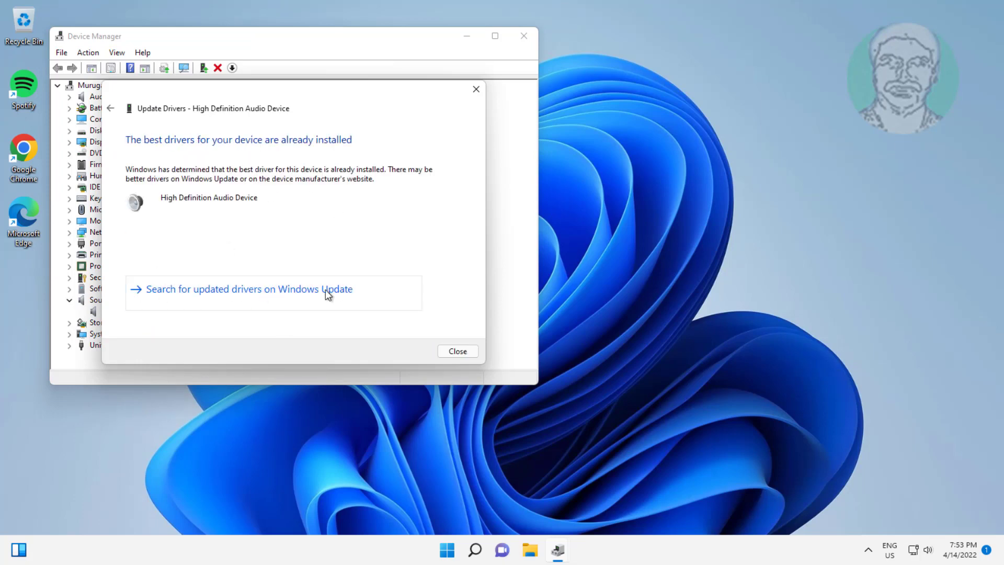
- Retry the driver search on Windows Update, then close Settings
click(276, 293)
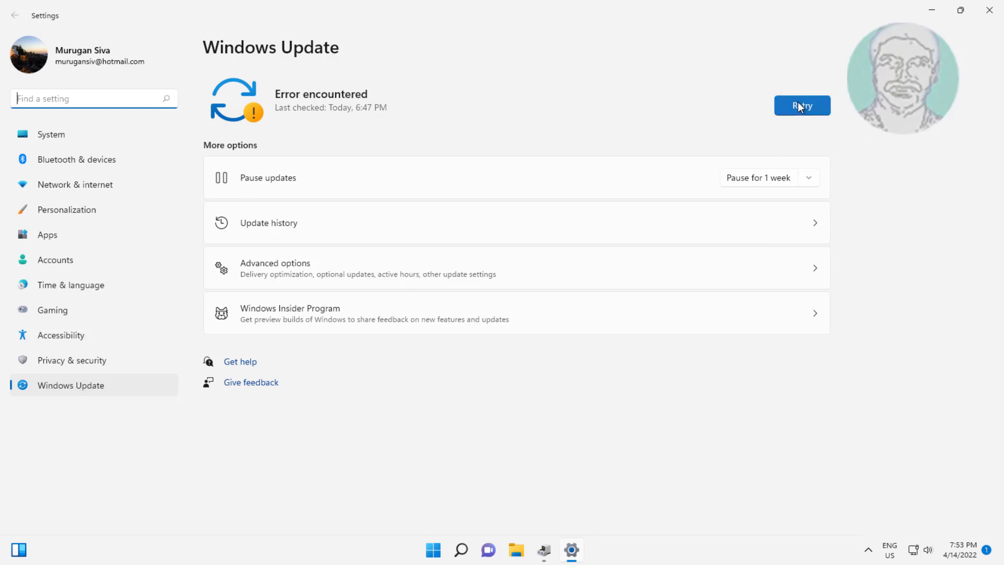
click(797, 105)
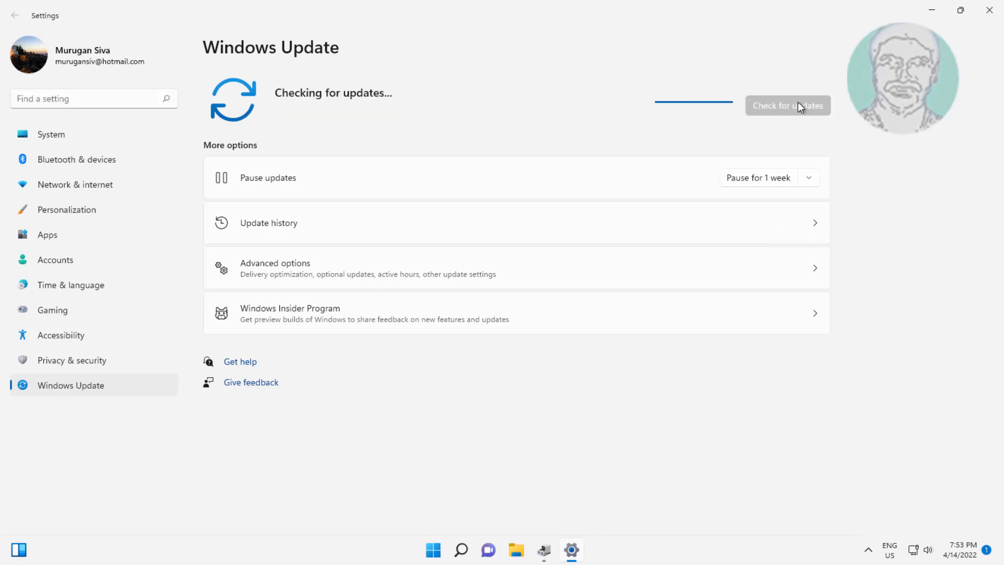
click(989, 11)
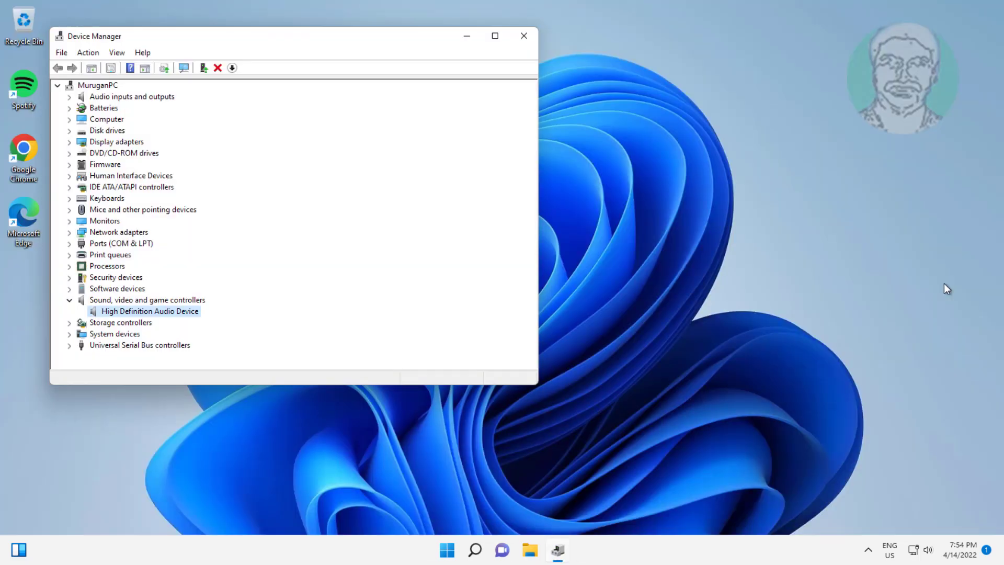
- Close Device Manager and reopen it from Windows Search to show the device categories
click(524, 36)
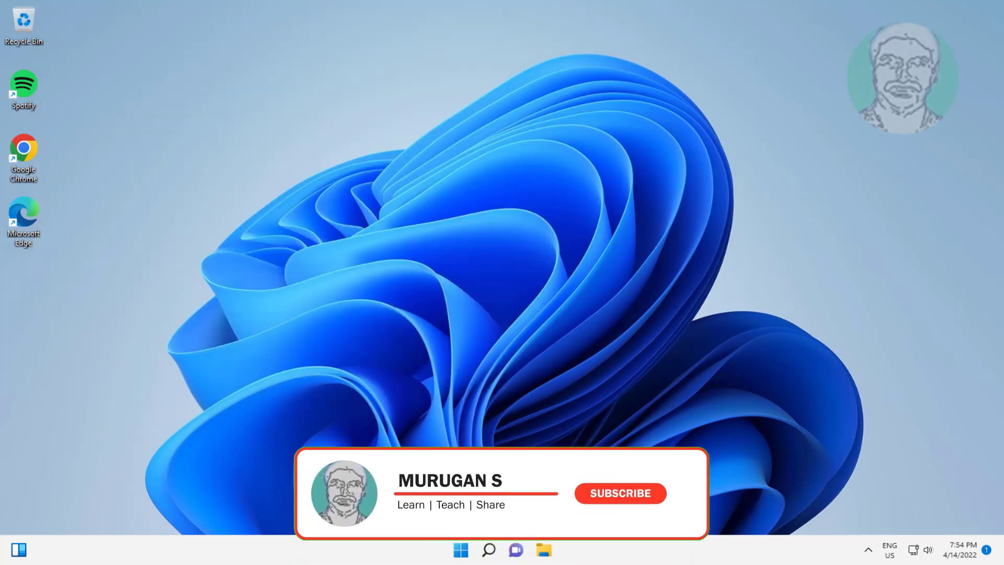
click(489, 550)
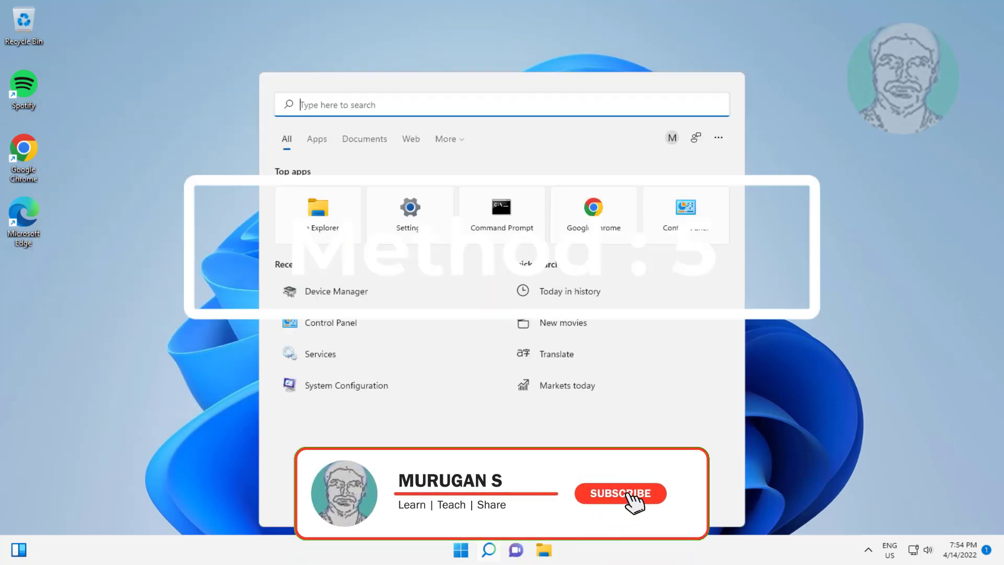
text(de)
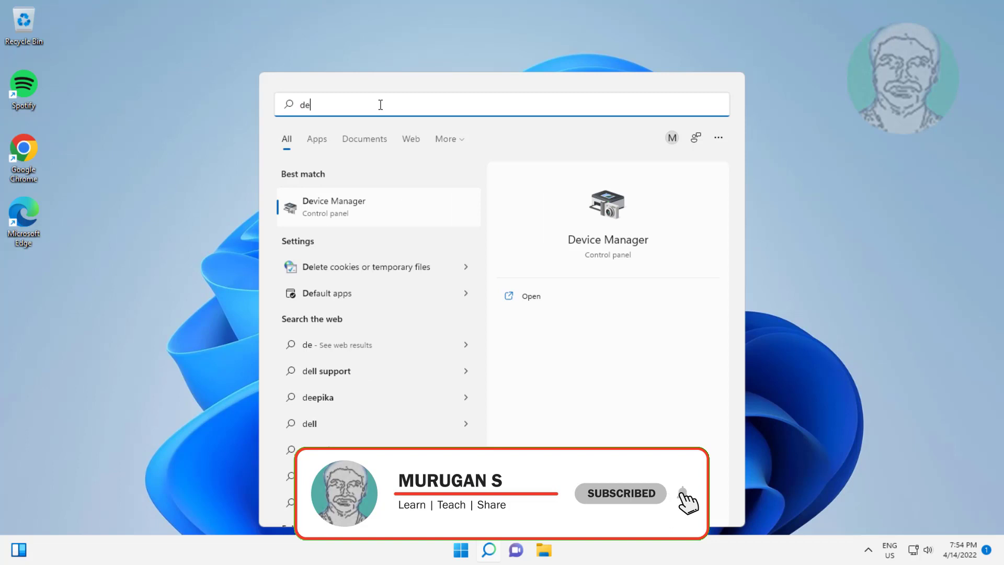
text(vice manager)
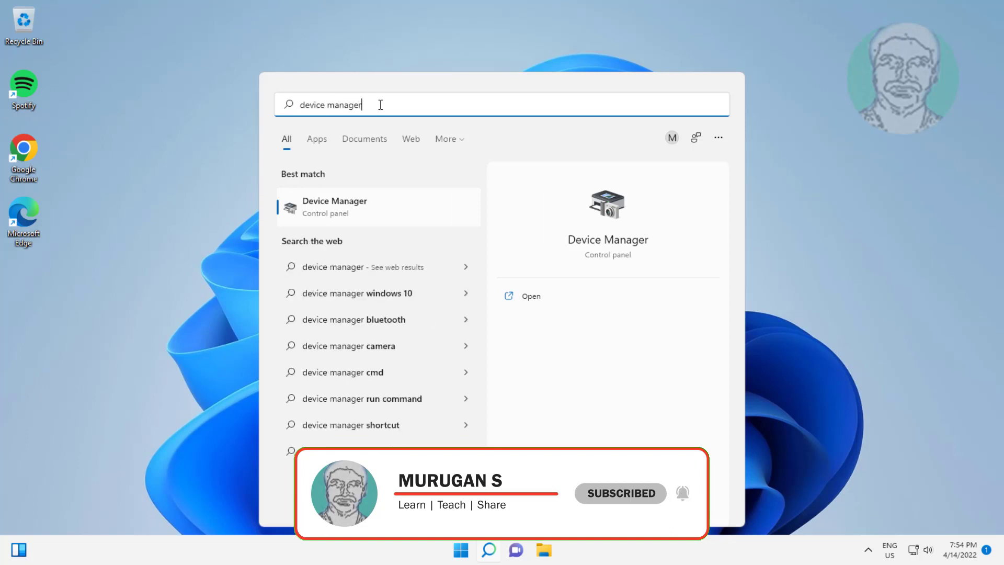
click(319, 205)
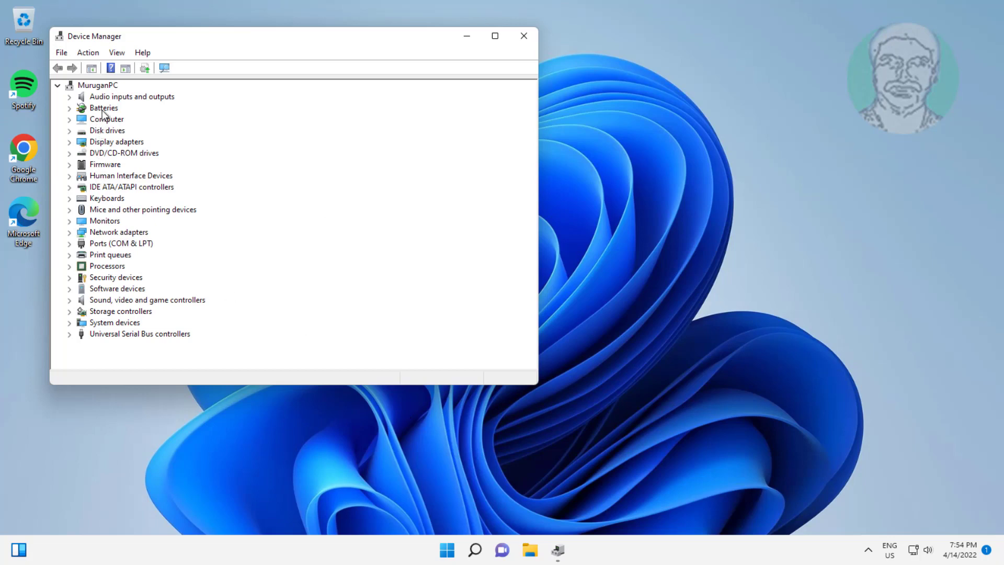
- Uninstall High Definition Audio Device under Sound, video and game controllers, reaching the restart prompt
click(123, 302)
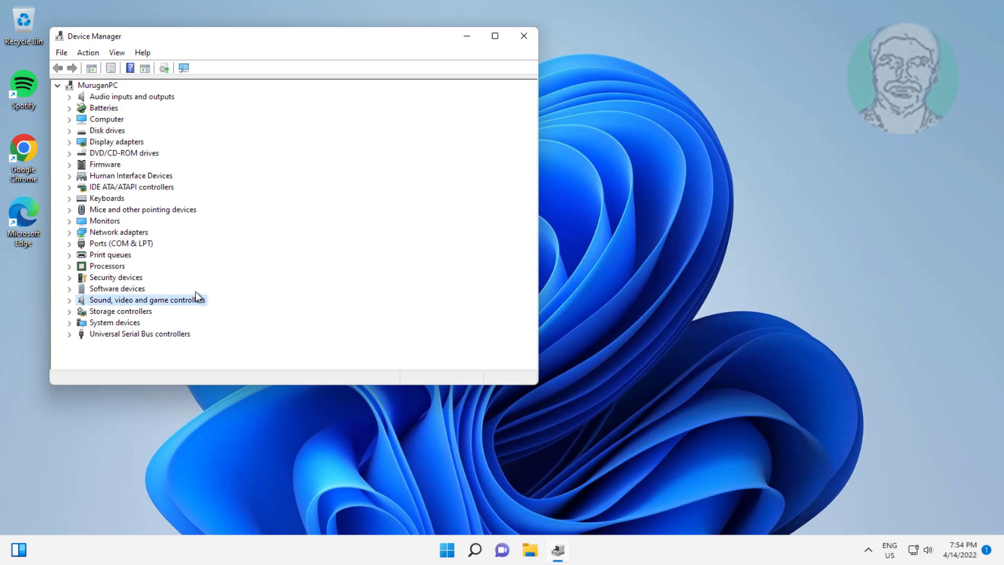
double_click(81, 300)
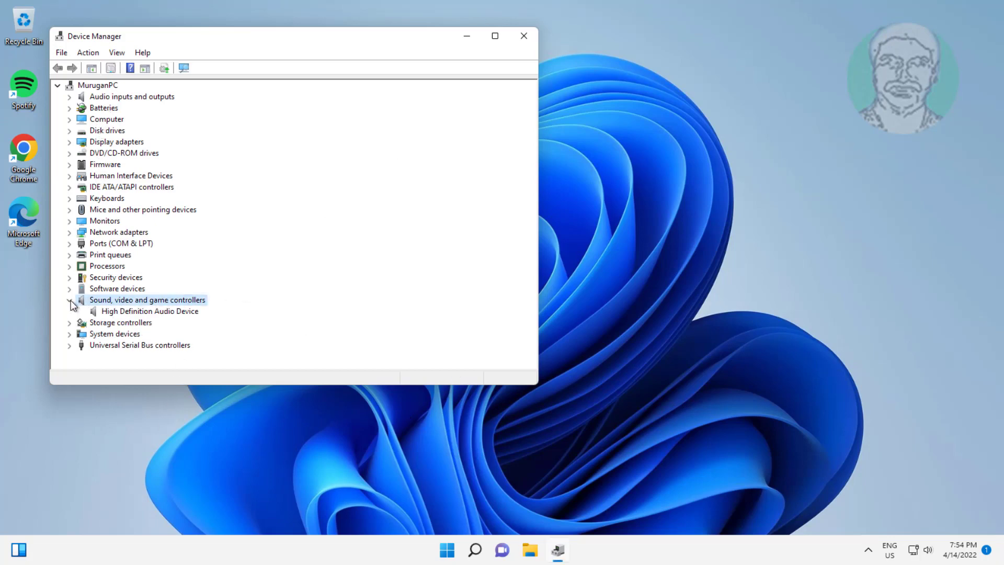
click(185, 314)
right_click(194, 309)
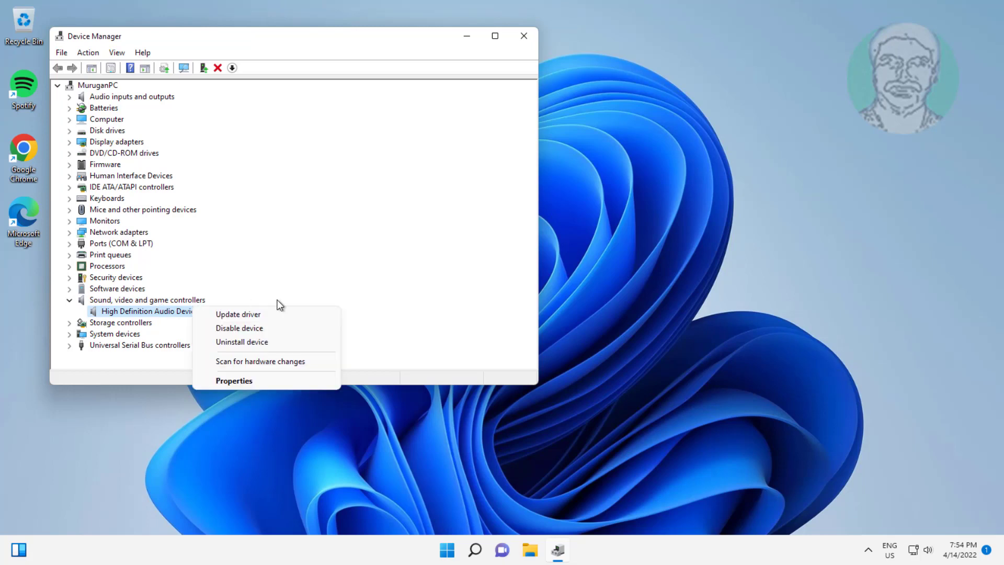
click(246, 343)
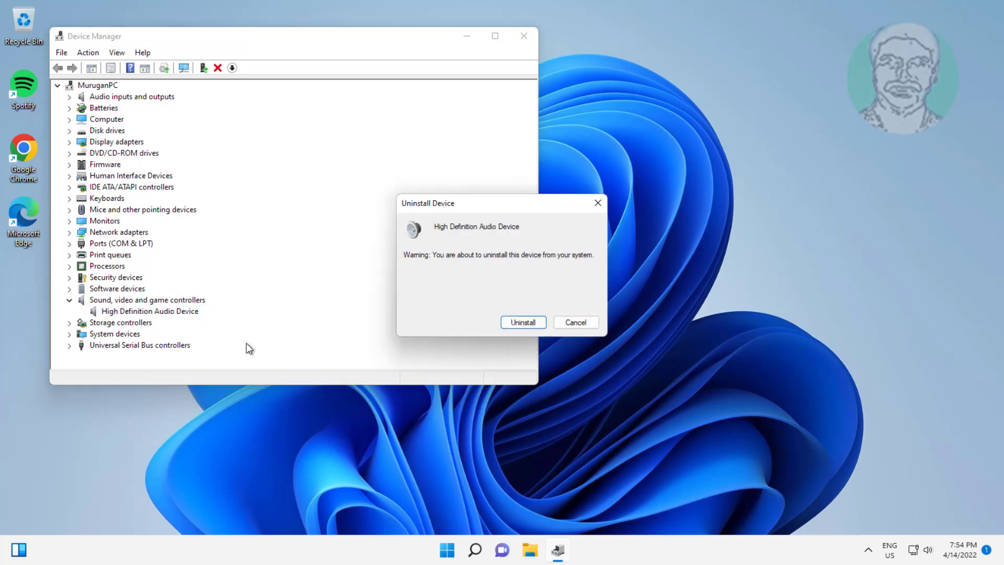
click(529, 320)
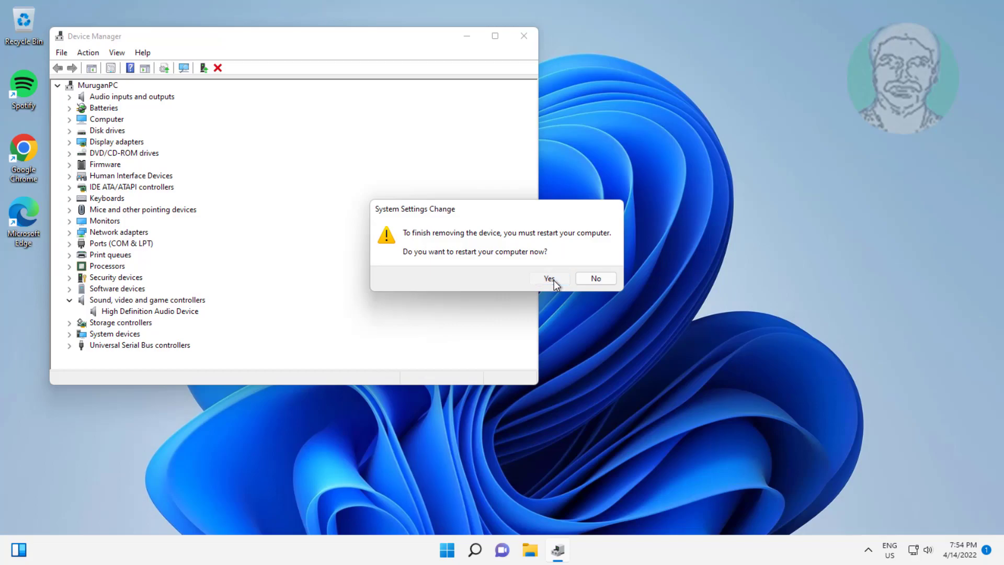